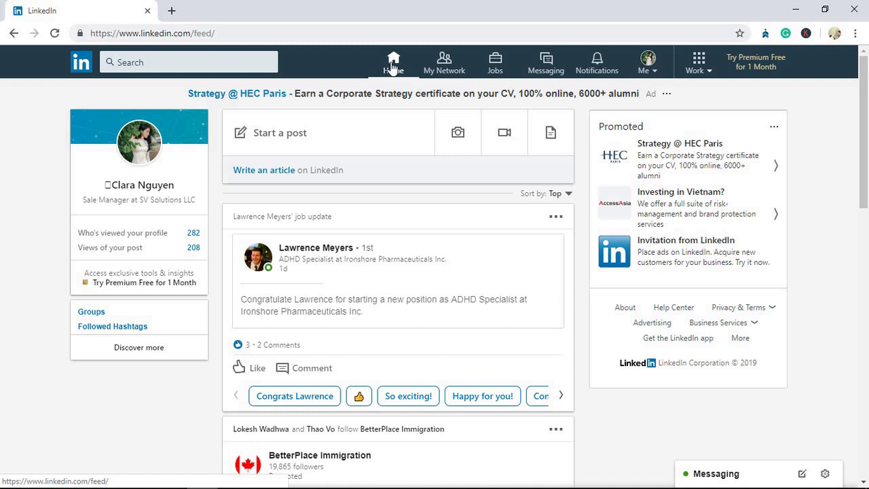
# - Reload the LinkedIn home feed from the Home icon
pyautogui.click(392, 66)
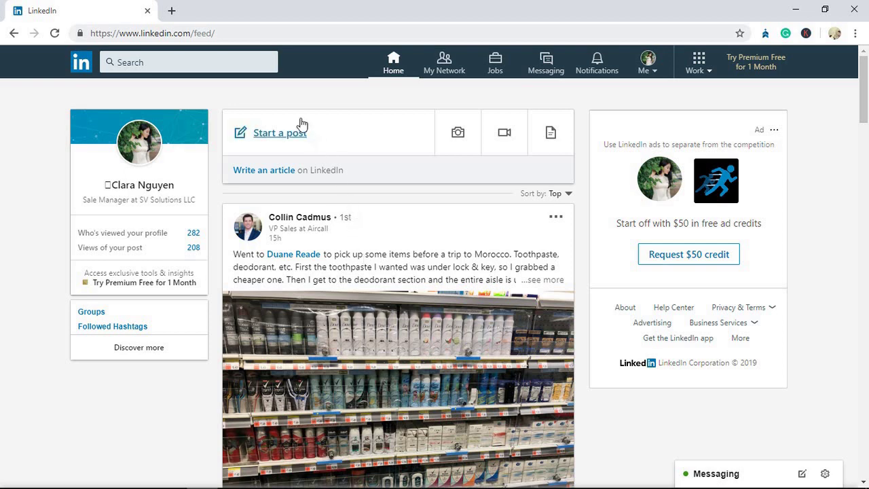
# - Search for the target person by name and open their profile from the suggestions
pyautogui.click(231, 63)
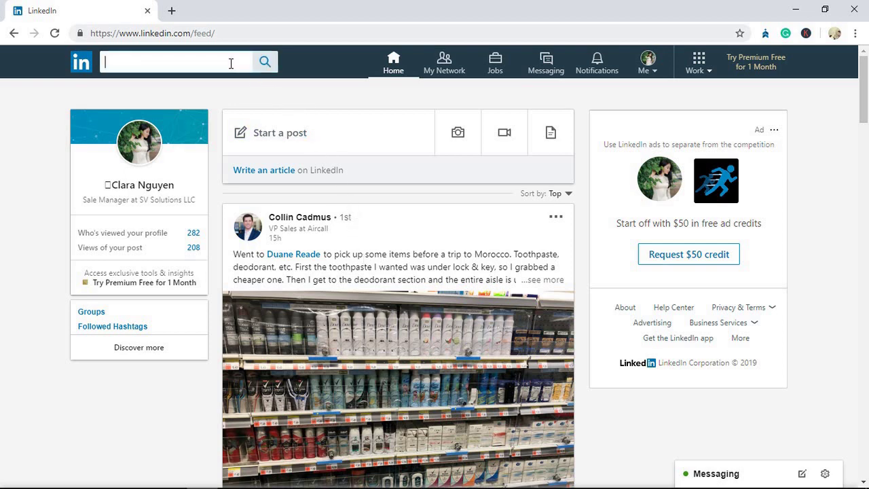
pyautogui.write('Chr')
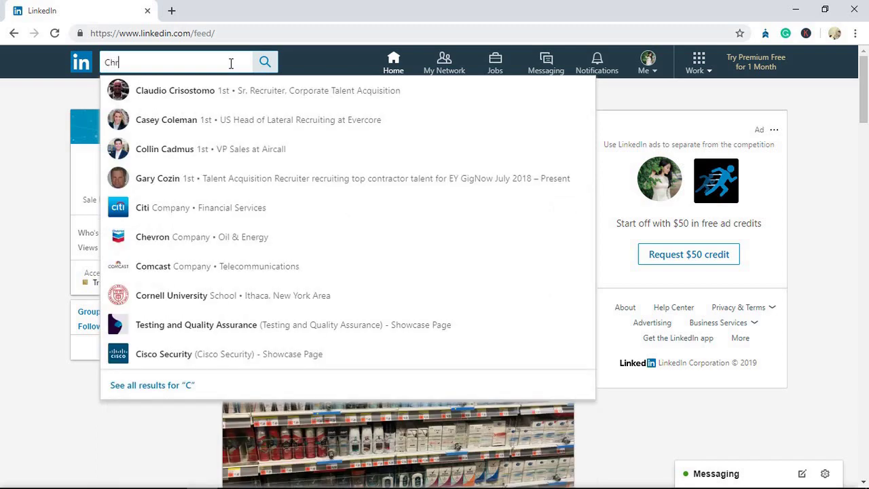
pyautogui.write('iss')
pyautogui.press('BackSpace')
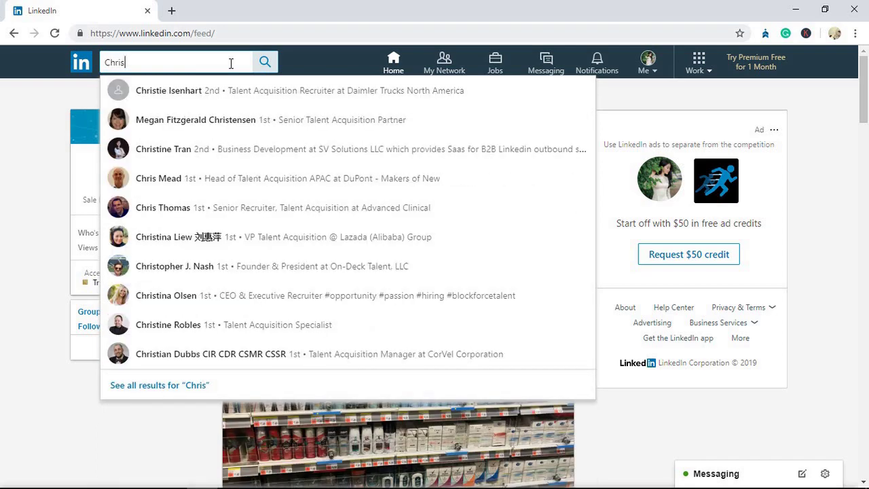
pyautogui.write('tine ')
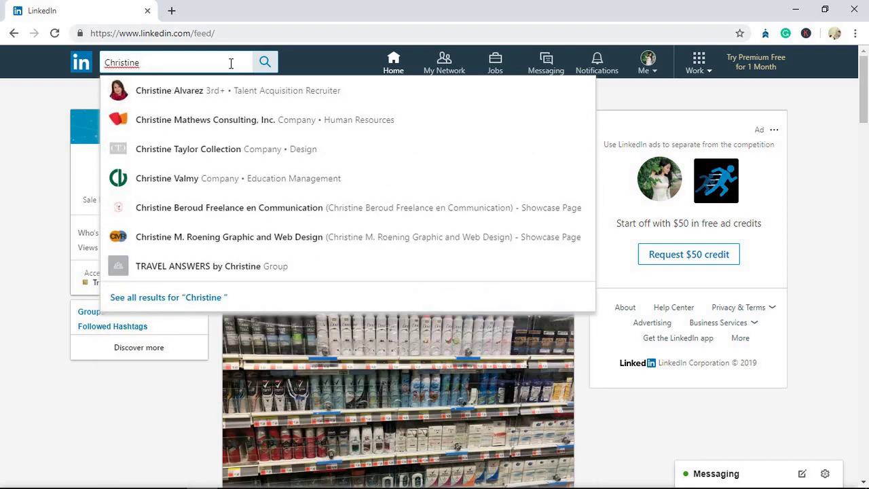
pyautogui.write('Tr')
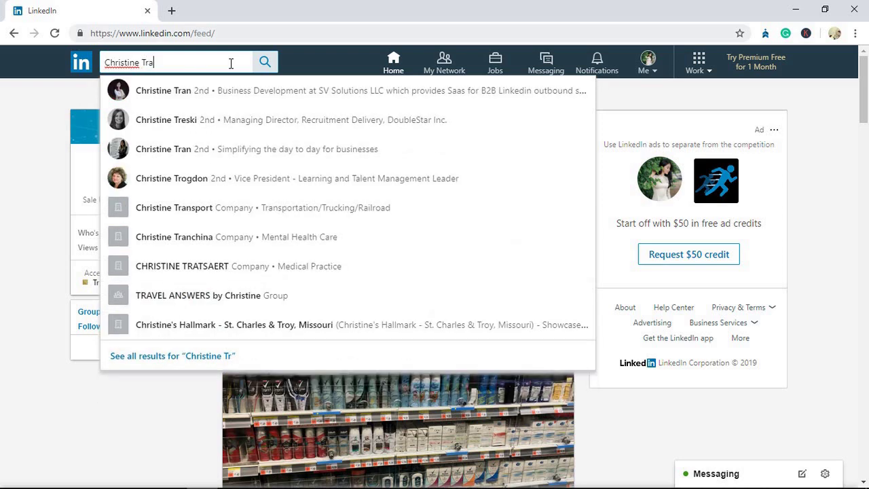
pyautogui.write('a')
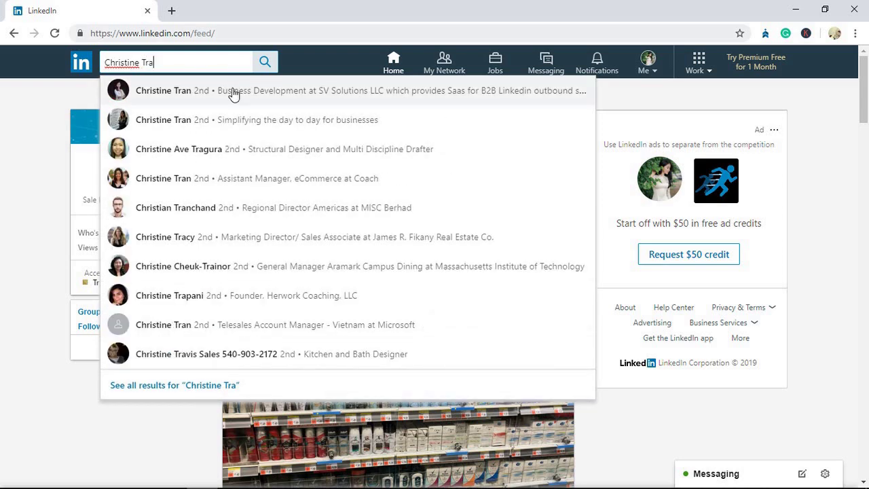
pyautogui.click(231, 91)
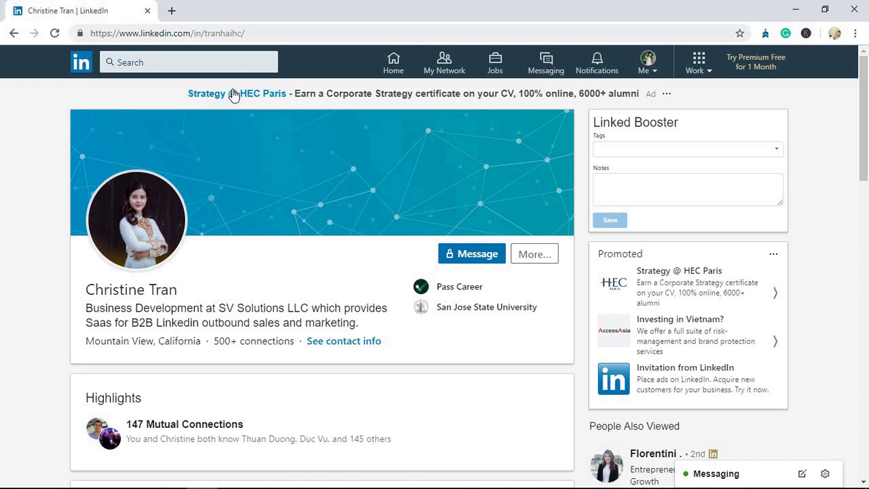
# - Add a 'Sale Manager' tag to this profile in Linked Booster's Tags field
pyautogui.click(616, 152)
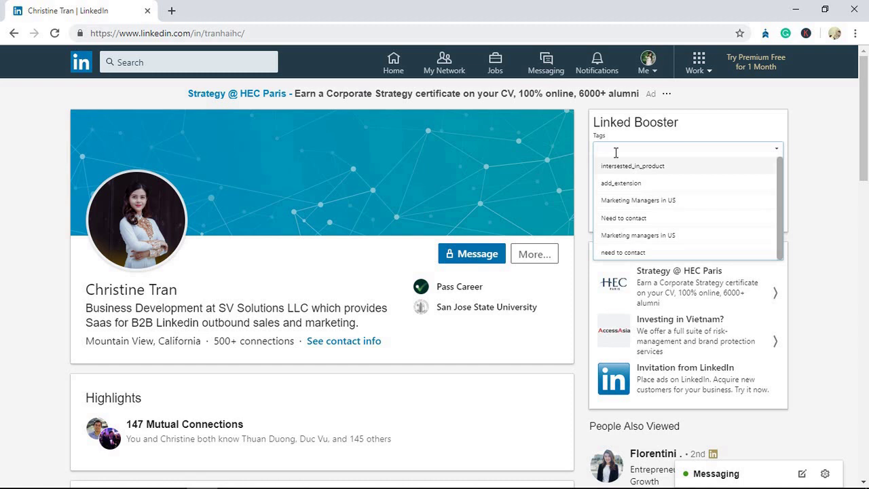
pyautogui.write('Sak')
pyautogui.write('le')
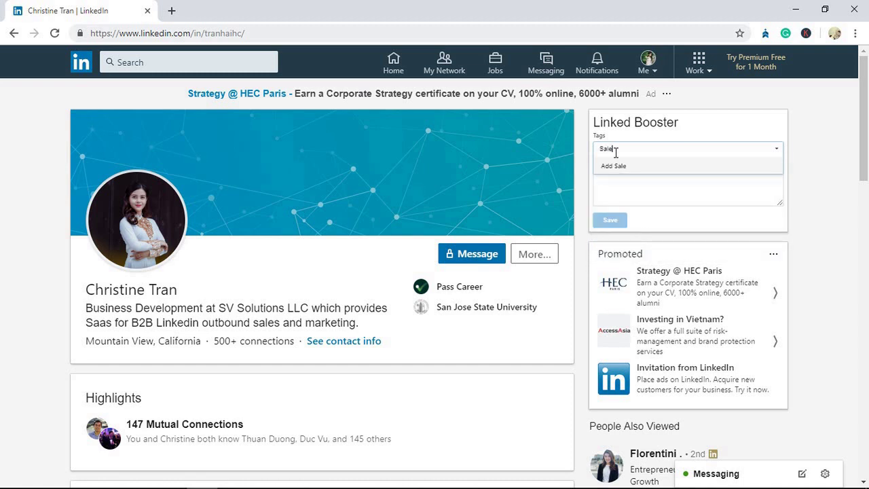
pyautogui.write(' Ma')
pyautogui.write('nager')
pyautogui.press('Return')
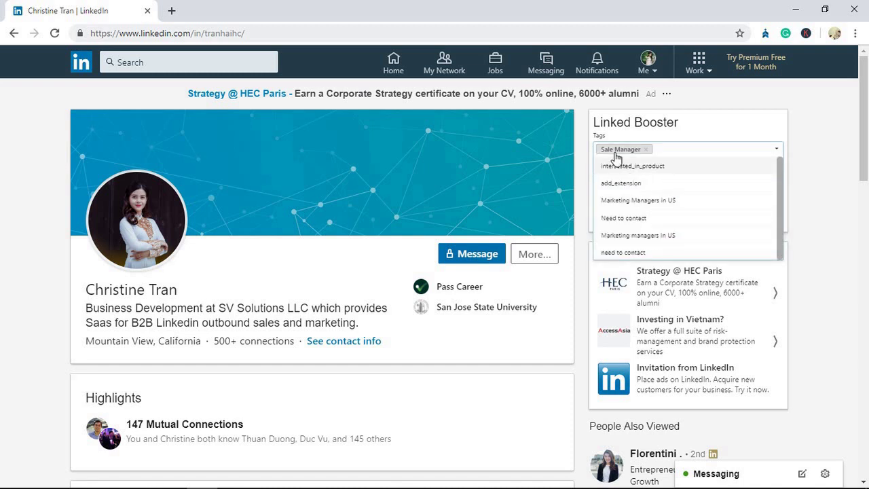
pyautogui.click(823, 205)
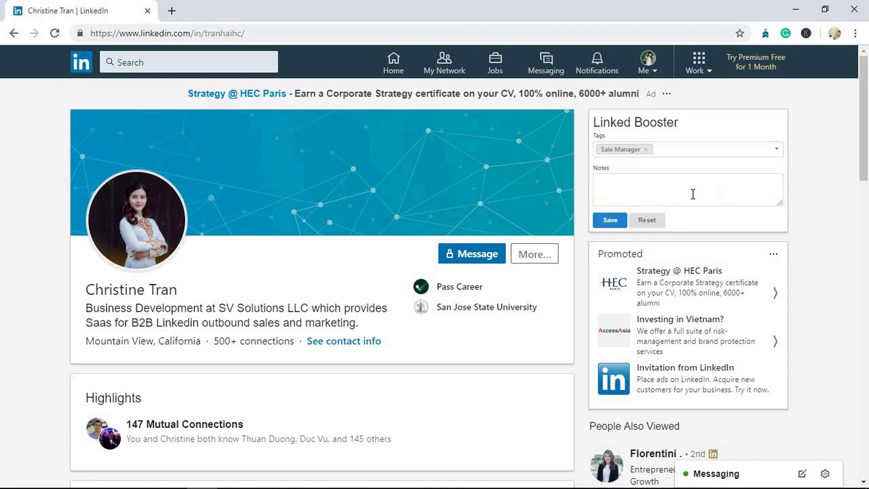
# - Add the note 'need to connect' and save the profile's tag and note
pyautogui.click(663, 195)
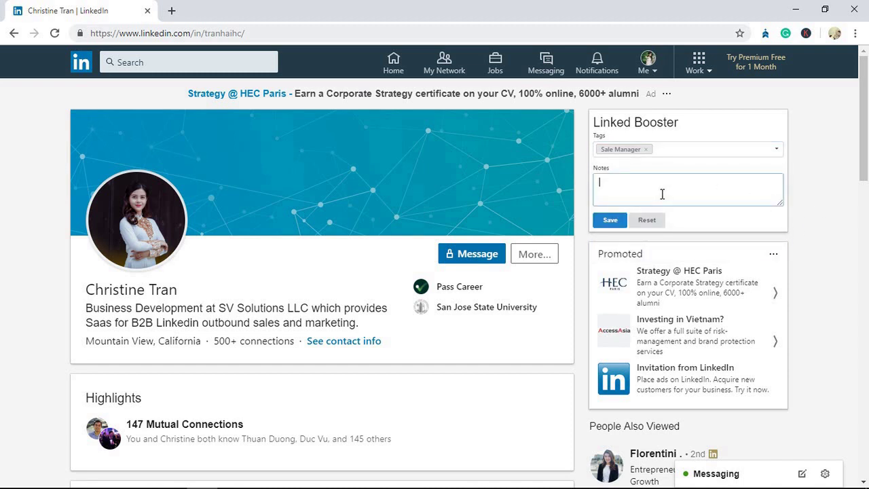
pyautogui.write('n')
pyautogui.write('eed')
pyautogui.write(' to con')
pyautogui.write('nect')
pyautogui.click(611, 222)
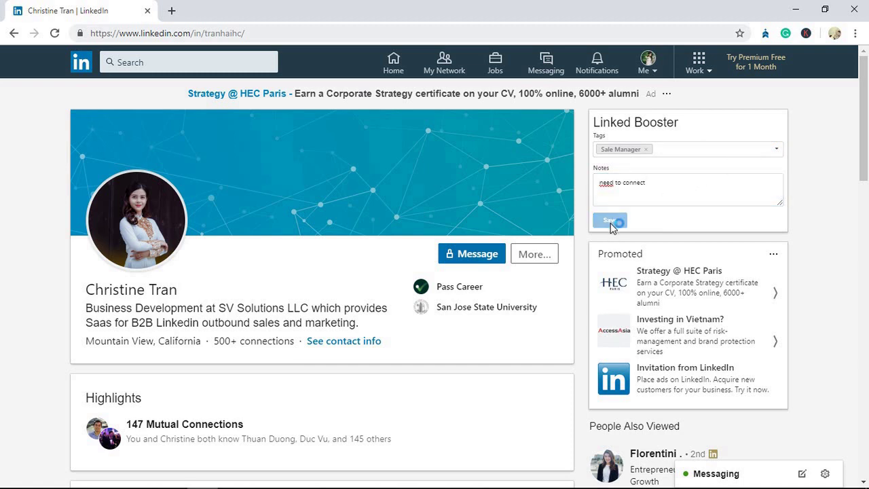
pyautogui.click(176, 59)
# - Run a people search for 'Sale manager'
pyautogui.click(163, 121)
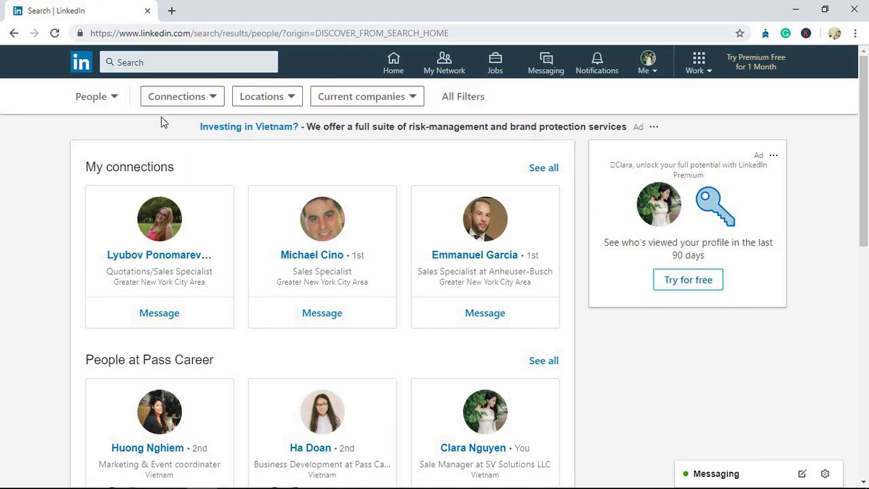
pyautogui.click(174, 61)
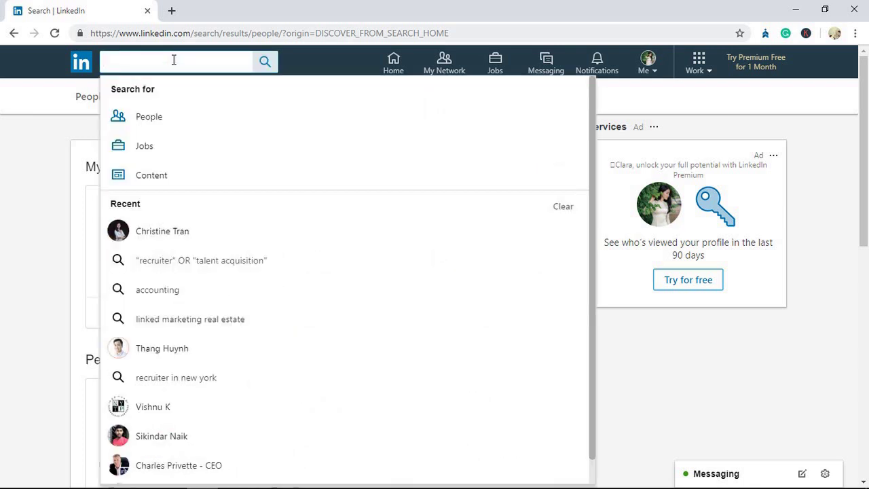
pyautogui.write('Sa')
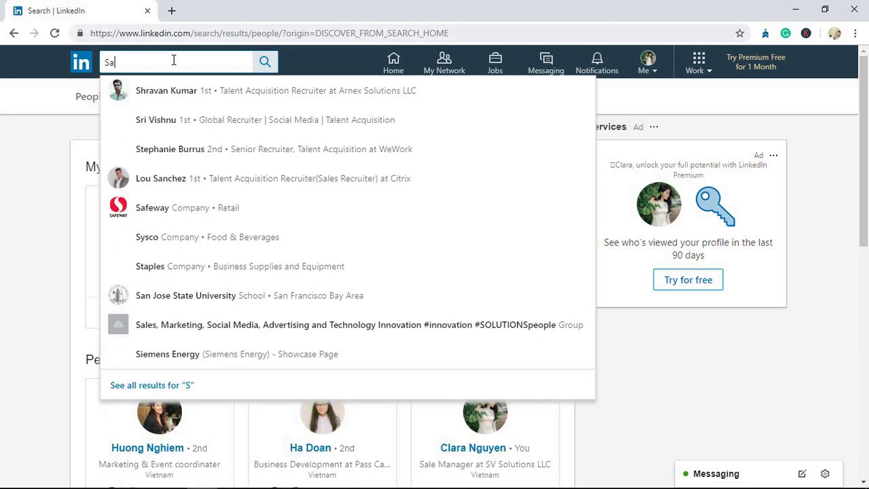
pyautogui.write('le')
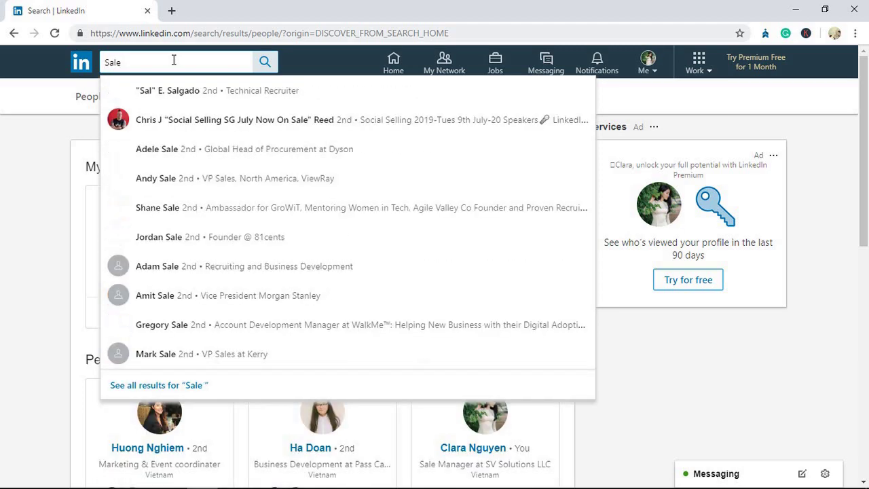
pyautogui.write(' man')
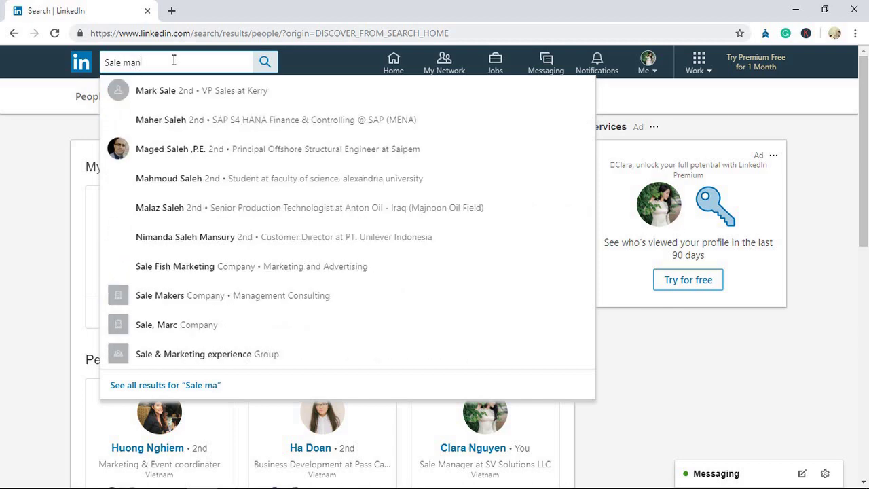
pyautogui.write('ager')
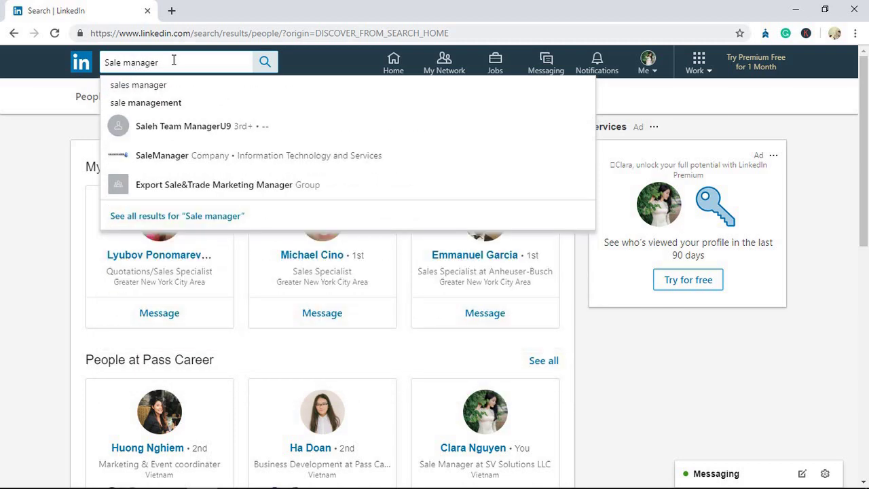
pyautogui.press('Return')
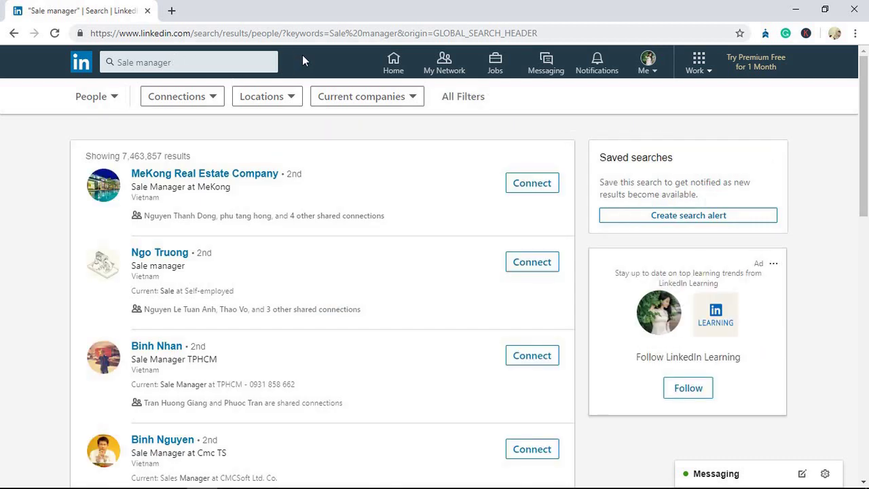
# - Filter the Sale manager results to Singapore, then reload the results page
pyautogui.click(286, 99)
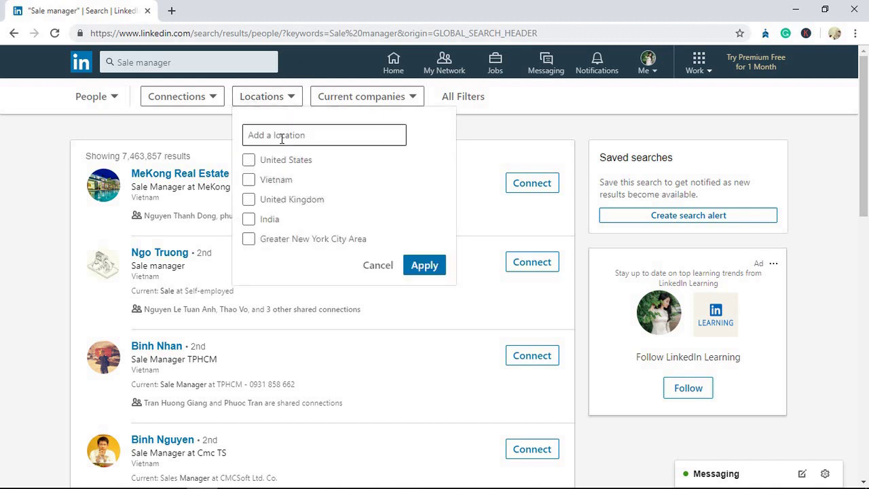
pyautogui.click(282, 135)
pyautogui.write('Si')
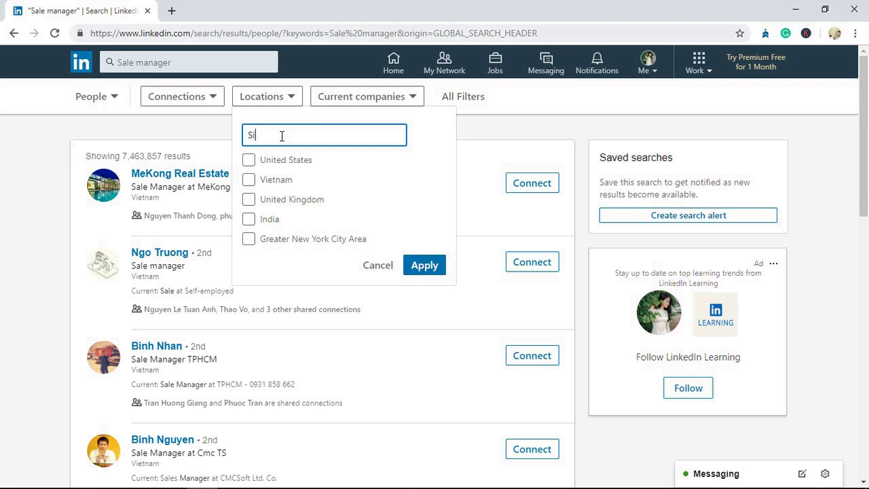
pyautogui.write('ng')
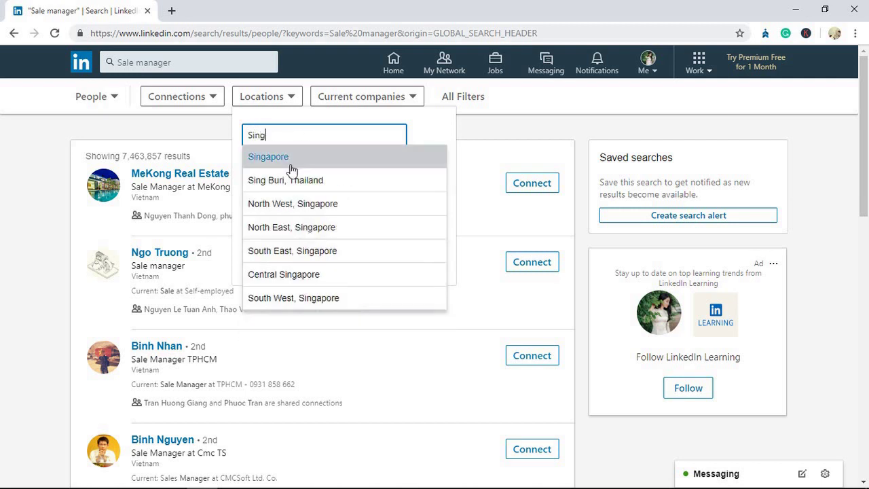
pyautogui.click(288, 160)
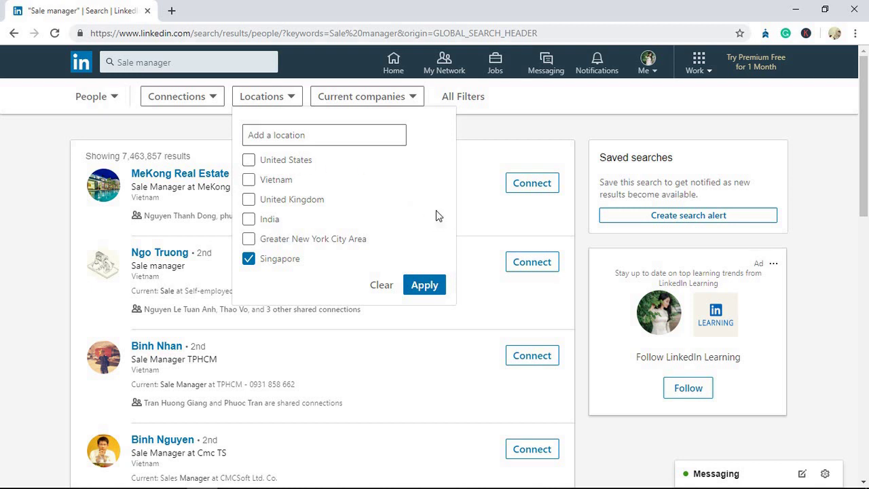
pyautogui.click(427, 290)
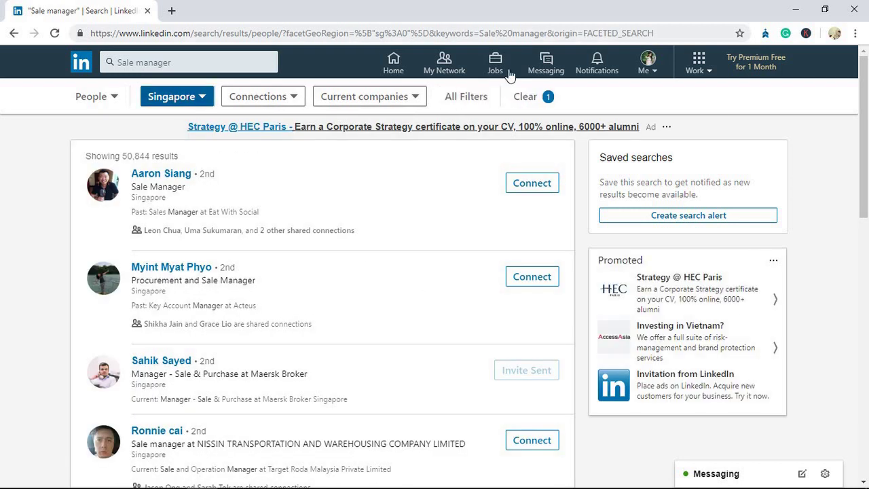
pyautogui.click(55, 33)
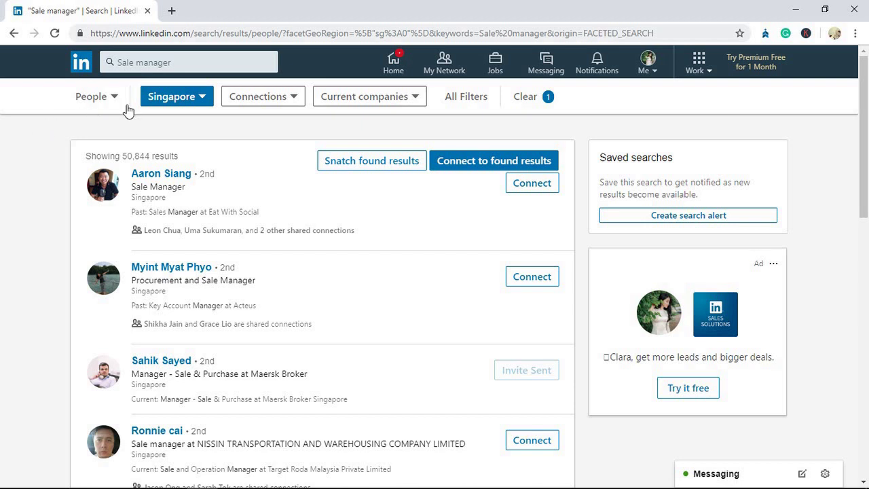
pyautogui.click(361, 165)
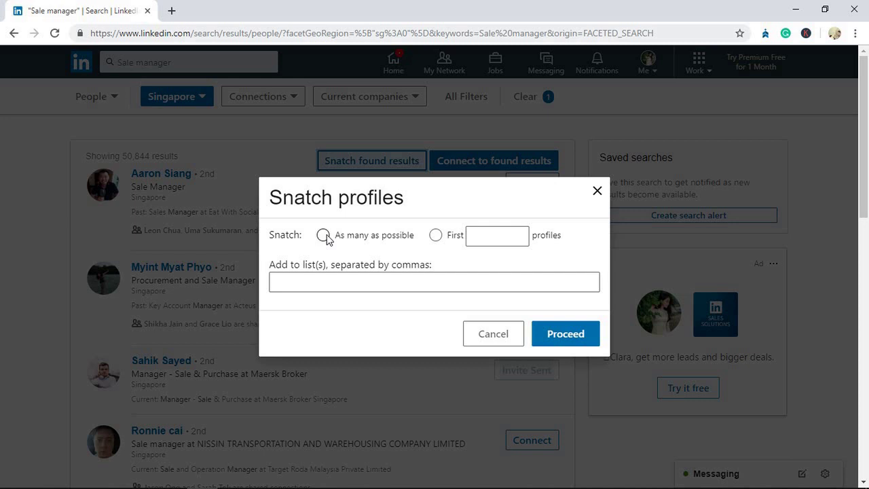
# - Set the snatch to the first 30 profiles, added to list 'Sale managers in Singapore'
pyautogui.click(324, 235)
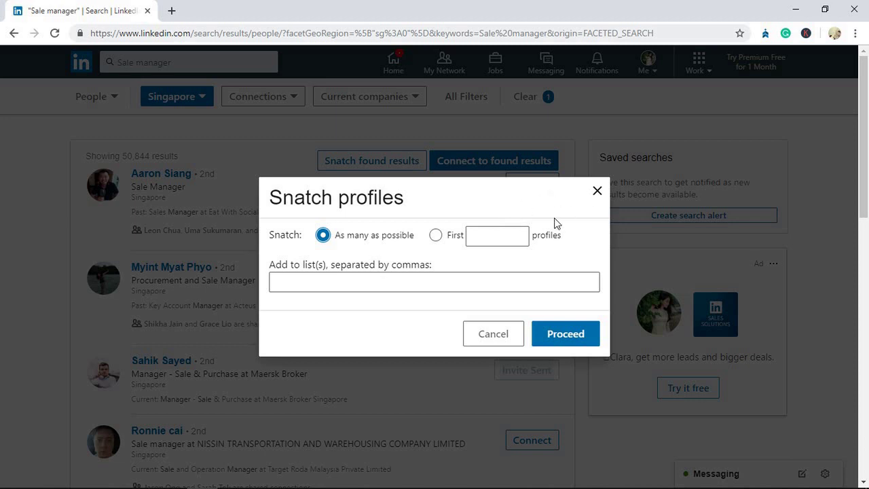
pyautogui.click(512, 238)
pyautogui.click(512, 238)
pyautogui.write('30')
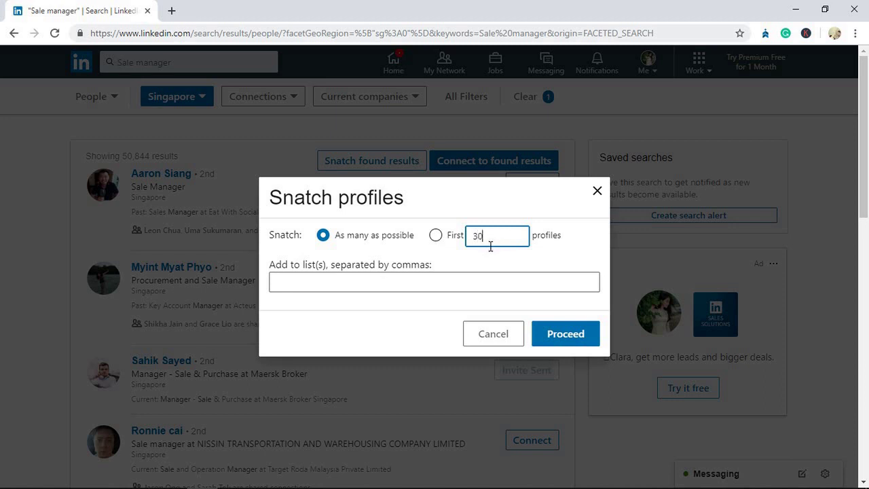
pyautogui.click(436, 237)
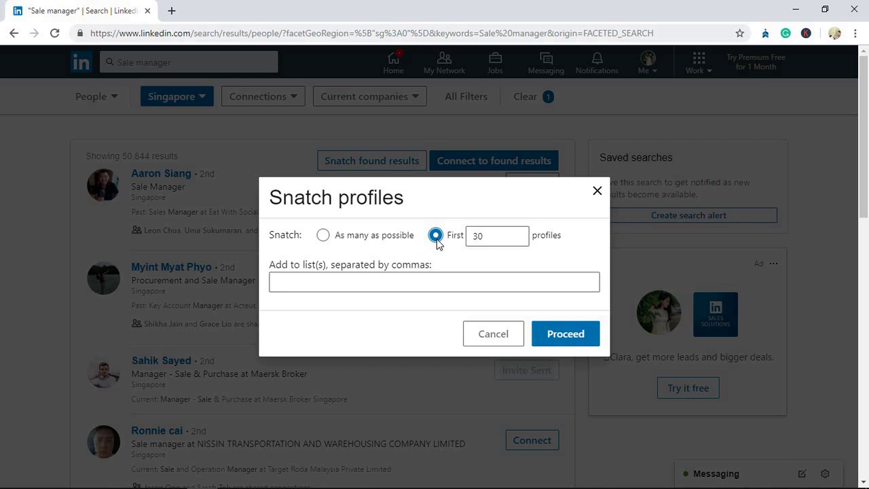
pyautogui.click(429, 281)
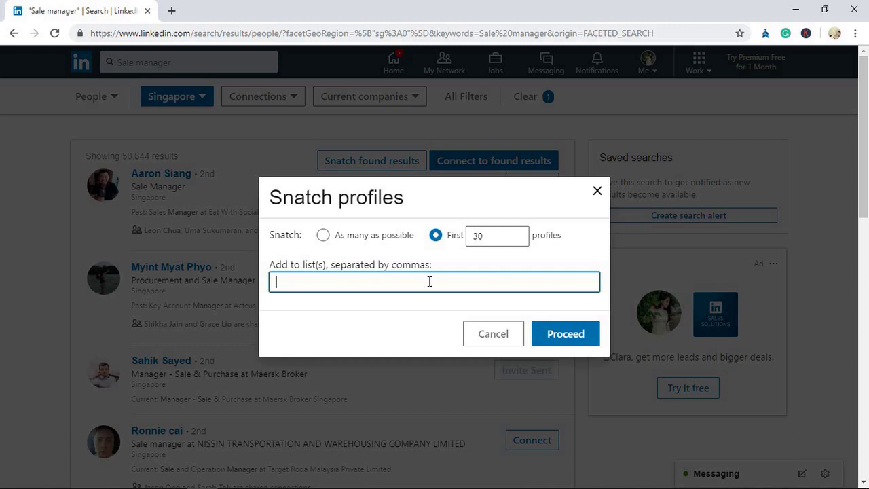
pyautogui.write('Sale ')
pyautogui.write('mana')
pyautogui.write('gers ')
pyautogui.write('in Sin')
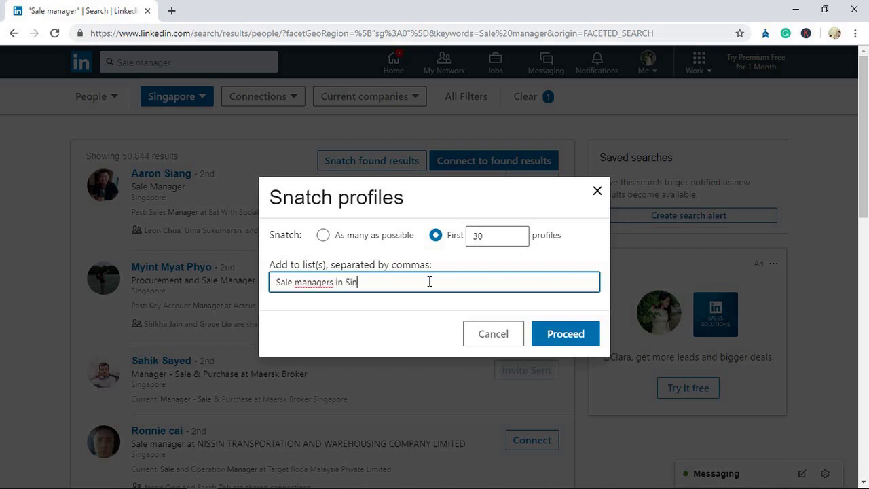
pyautogui.write('gapore')
# - Proceed with snatching the 30 profiles and dismiss the 'Snatching completed!' alert
pyautogui.click(566, 335)
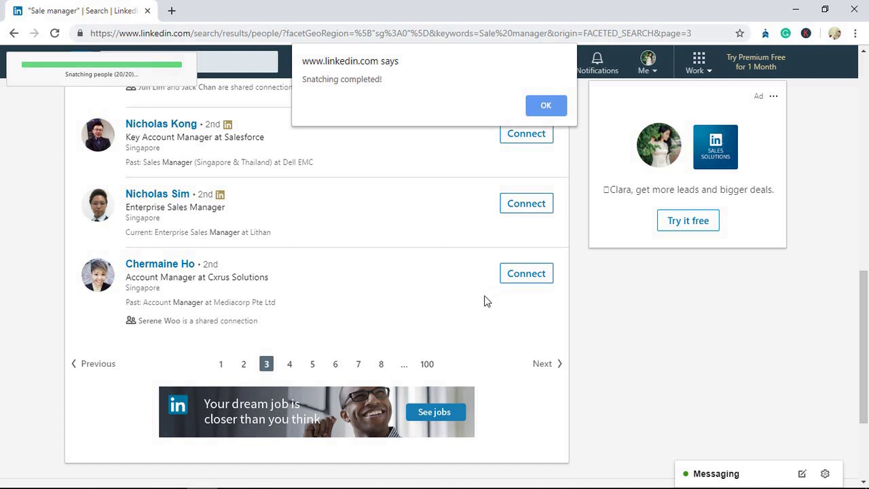
pyautogui.click(544, 106)
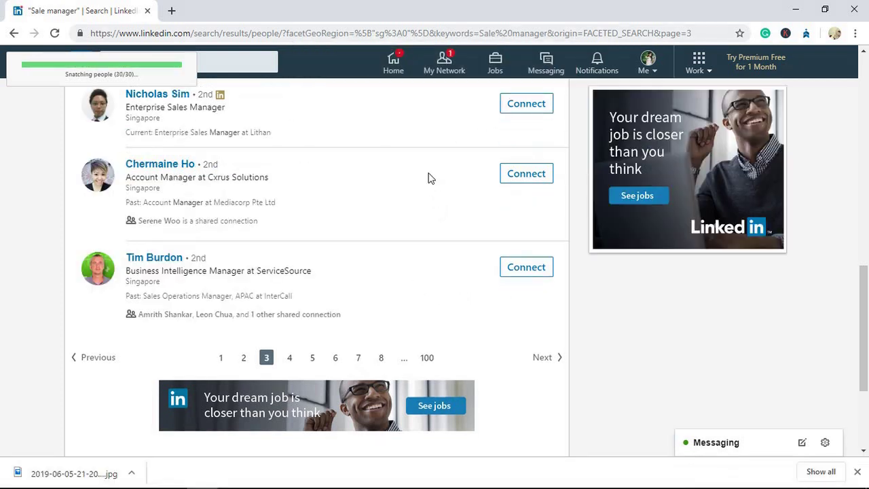
# - Show the 30 'Sale managers in Singapore' tagged profiles on the Linked Booster dashboard
pyautogui.click(806, 34)
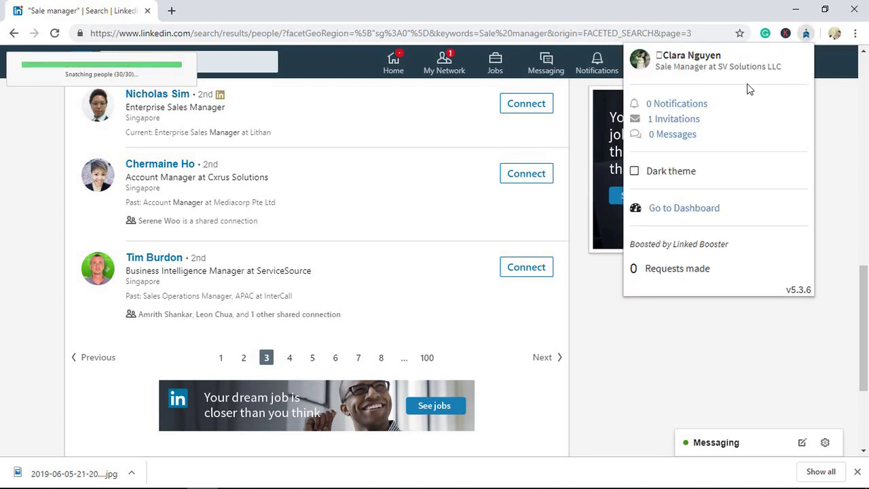
pyautogui.click(700, 209)
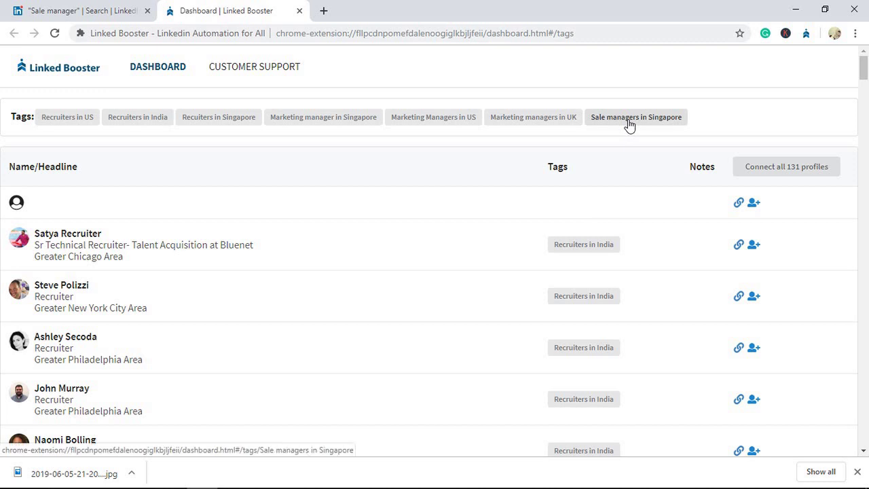
pyautogui.click(629, 120)
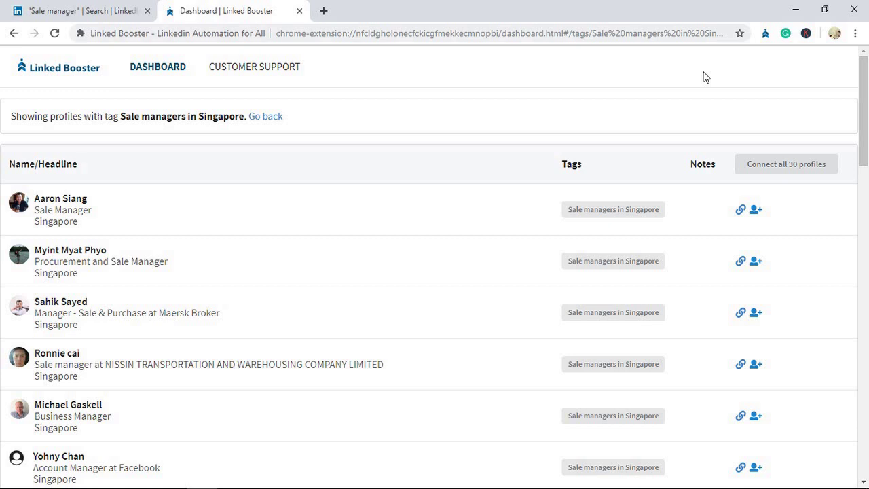
# - Connect all 30 profiles with a note starting 'Dear {{fullName}},' and an invitation request
pyautogui.click(798, 167)
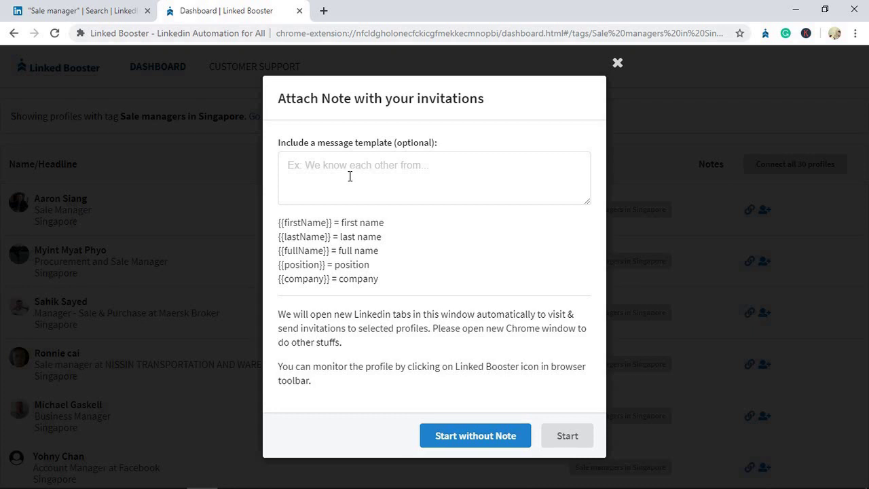
pyautogui.click(323, 169)
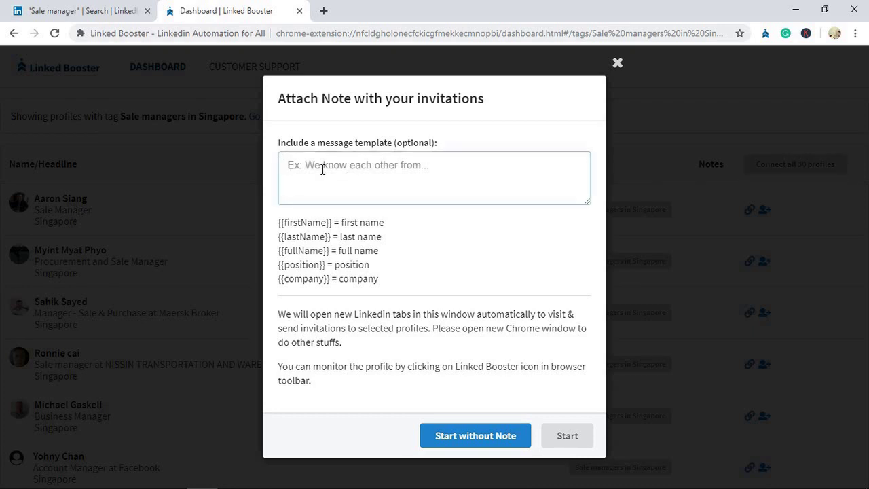
pyautogui.write('Dae')
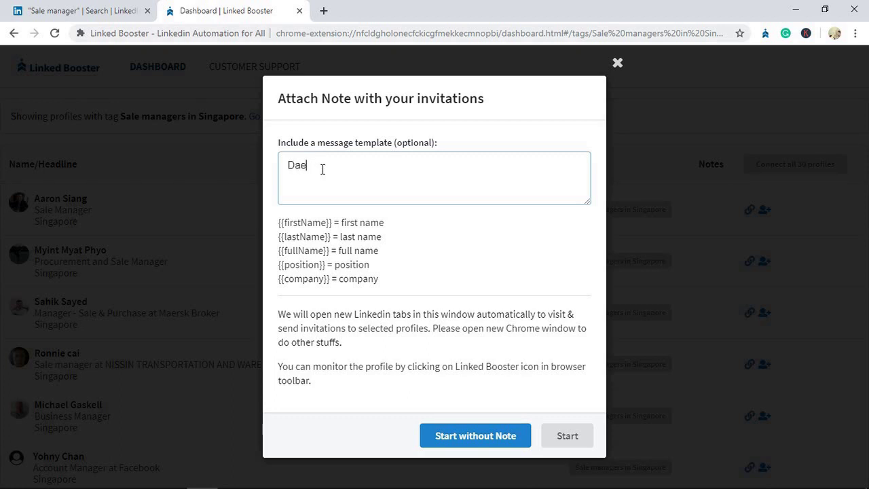
pyautogui.press('BackSpace')
pyautogui.press('BackSpace')
pyautogui.write('ea')
pyautogui.write('r')
pyautogui.write(' {{')
pyautogui.write('full')
pyautogui.write('Name')
pyautogui.write('}}')
pyautogui.write(',')
pyautogui.press('Return')
pyautogui.write('It')
pyautogui.write("'s s")
pyautogui.write('o nice ')
pyautogui.write('to know ')
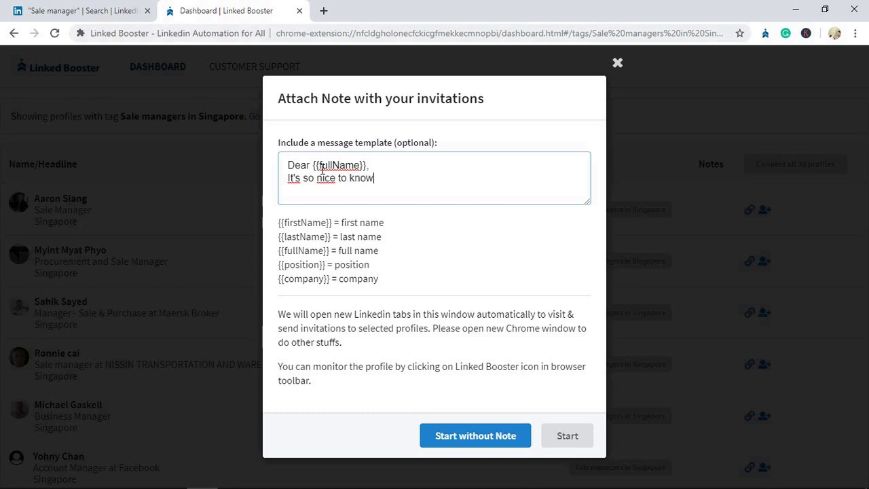
pyautogui.write('yo')
pyautogui.write('u he')
pyautogui.write('re')
pyautogui.write('!')
pyautogui.write(' Pleas')
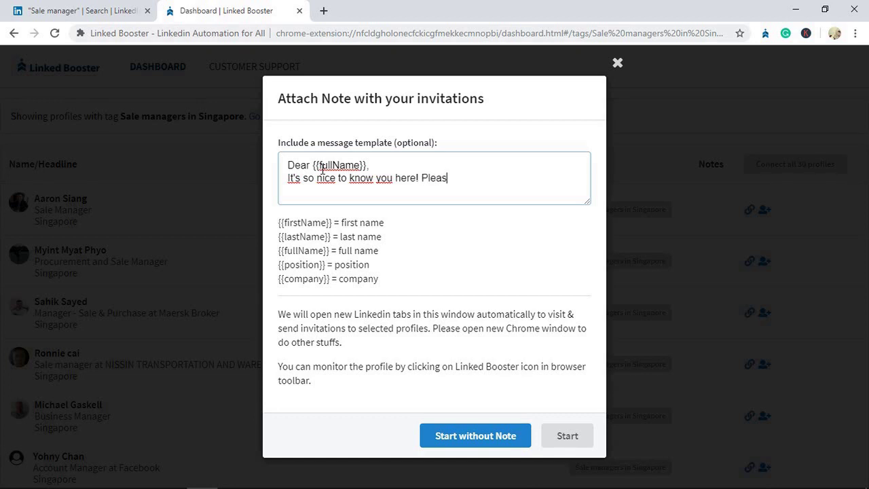
pyautogui.write('e accep')
pyautogui.write('t my ')
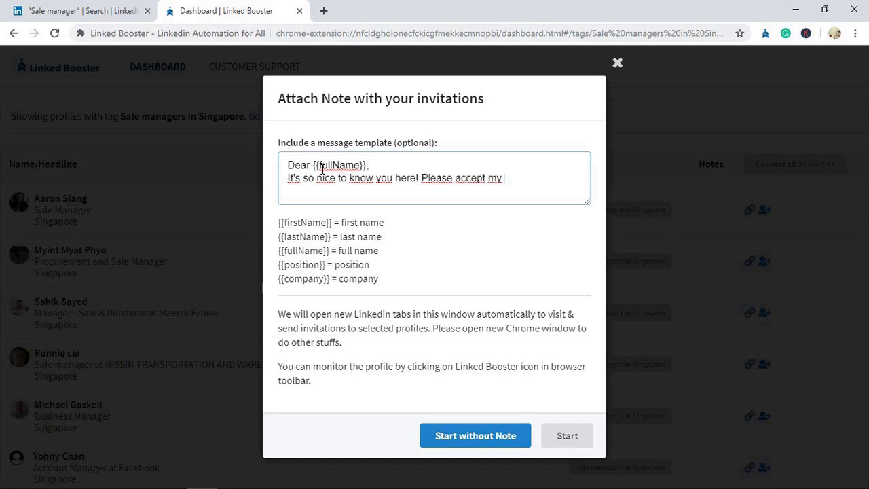
pyautogui.write('invi')
pyautogui.write('tat')
pyautogui.write('ion')
pyautogui.write(' then')
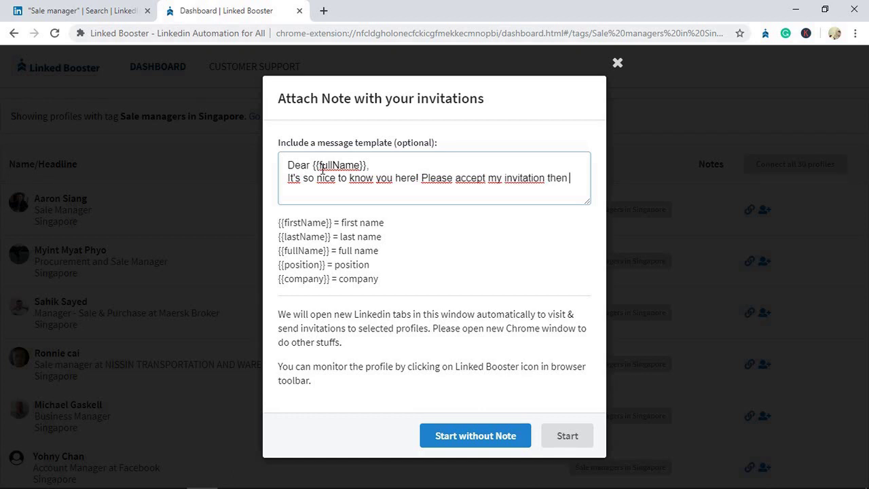
pyautogui.write(' we')
pyautogui.write(' both ')
pyautogui.write('have ')
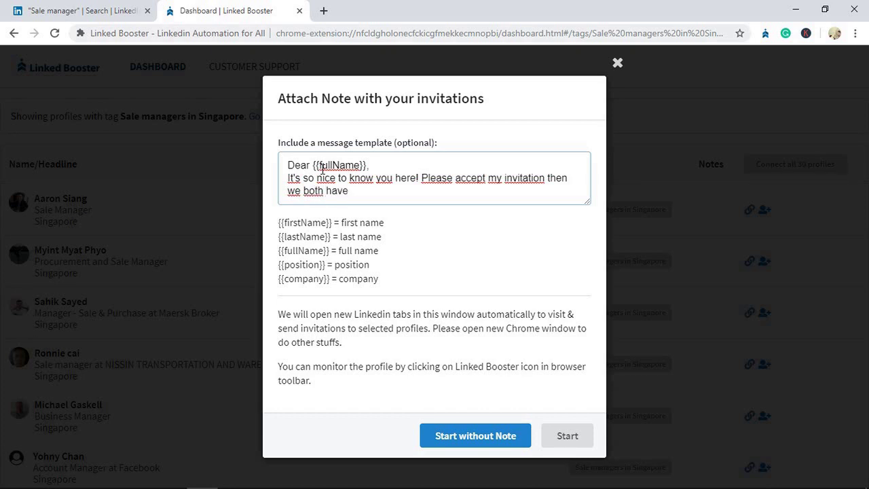
pyautogui.write('o')
pyautogui.write('ne')
pyautogui.write(' more')
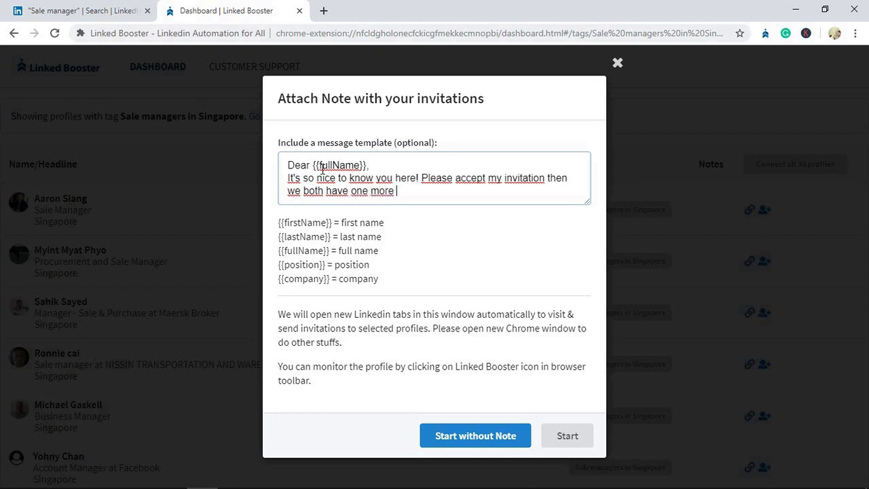
pyautogui.write(' ama')
pyautogui.write('zing ')
pyautogui.write('change ')
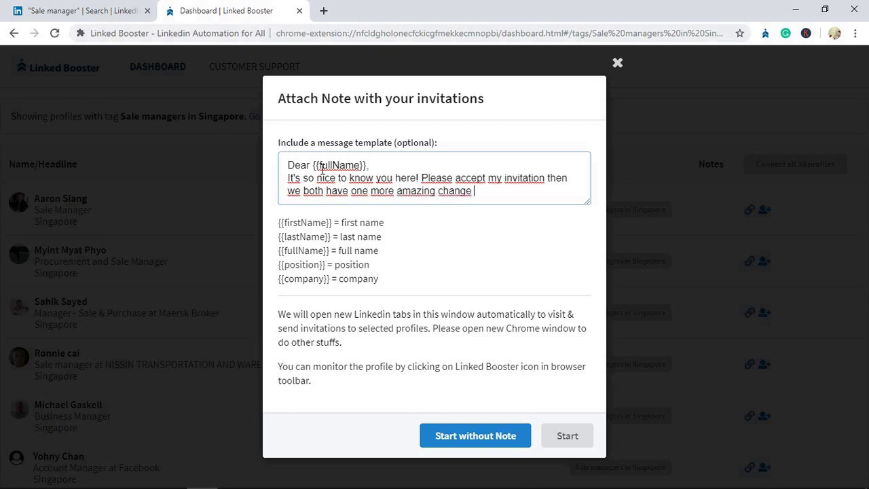
pyautogui.write('to')
pyautogui.press('BackSpace')
pyautogui.press('BackSpace')
# - End the note with 'in our network.', 'Have a nice day!' and 'Yours', then start sending
pyautogui.press('BackSpace')
pyautogui.write('in our')
pyautogui.write(' netww')
pyautogui.press('BackSpace')
pyautogui.write('or')
pyautogui.write('k')
pyautogui.write('.')
pyautogui.press('Return')
pyautogui.write('Have')
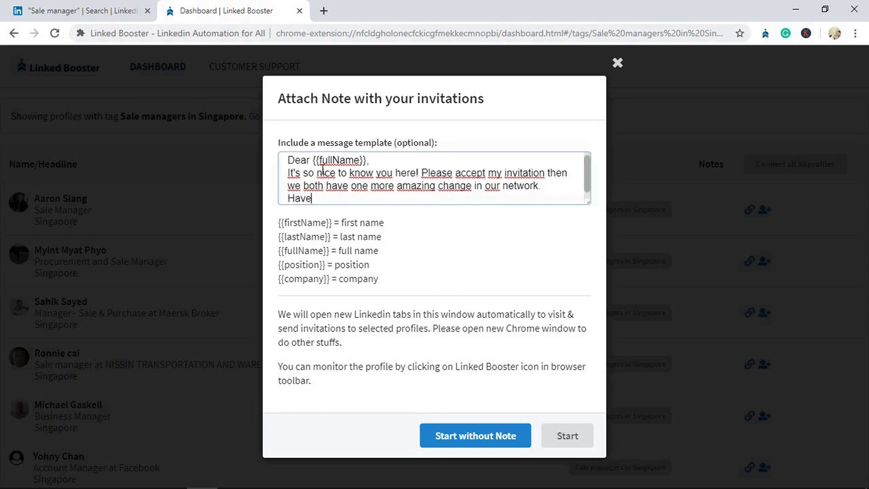
pyautogui.write(' a nic')
pyautogui.write('e day!')
pyautogui.press('Return')
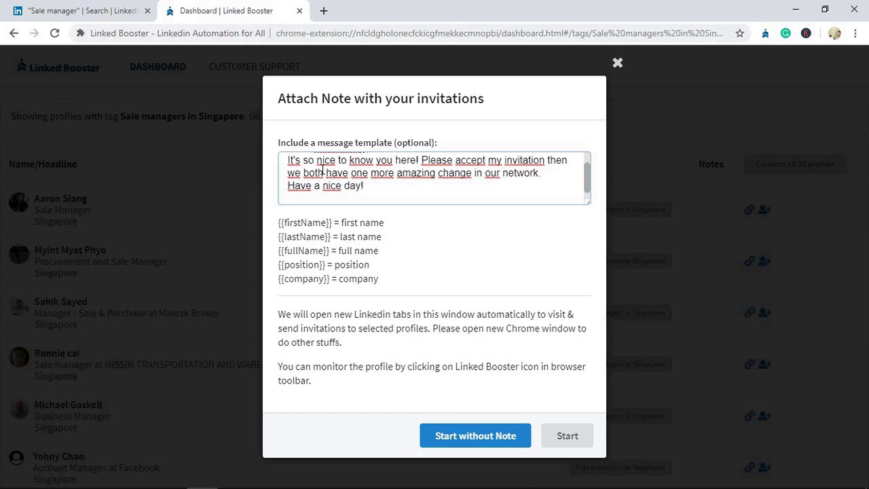
pyautogui.write('Your')
pyautogui.write('s.')
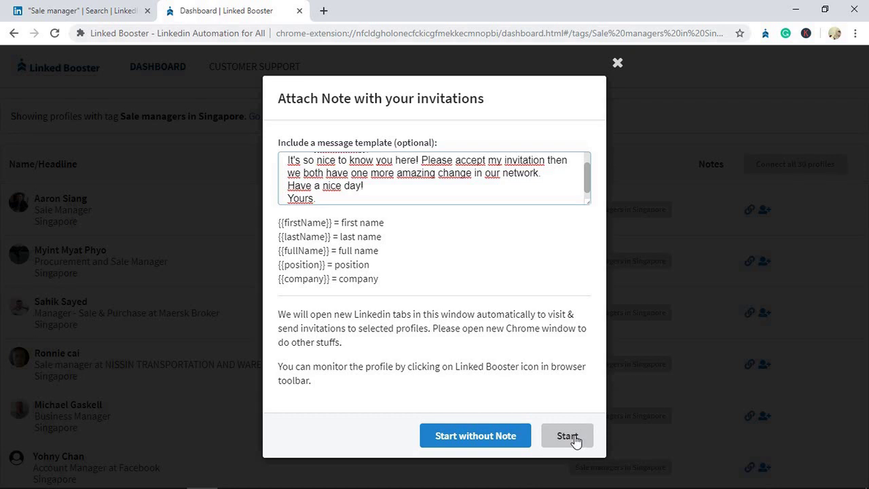
pyautogui.click(574, 440)
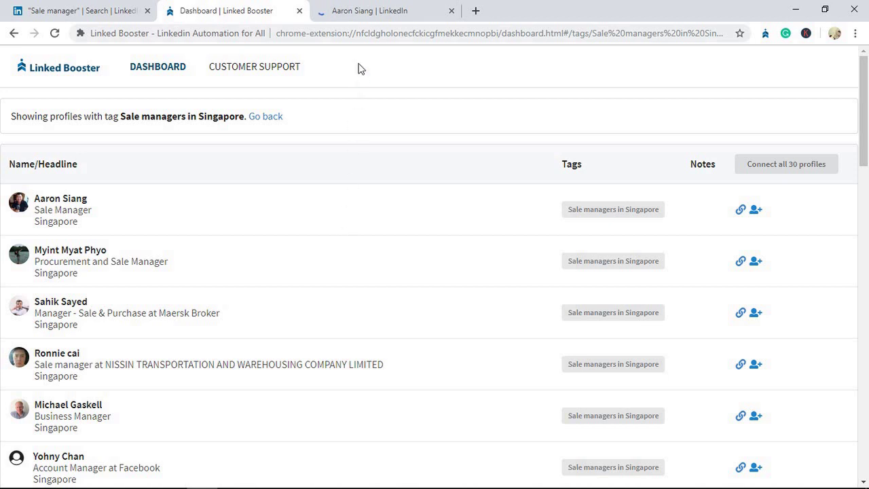
# - Monitor Linked Booster until it reports 'All connect requests have been sent!', then close its dashboard
pyautogui.click(373, 11)
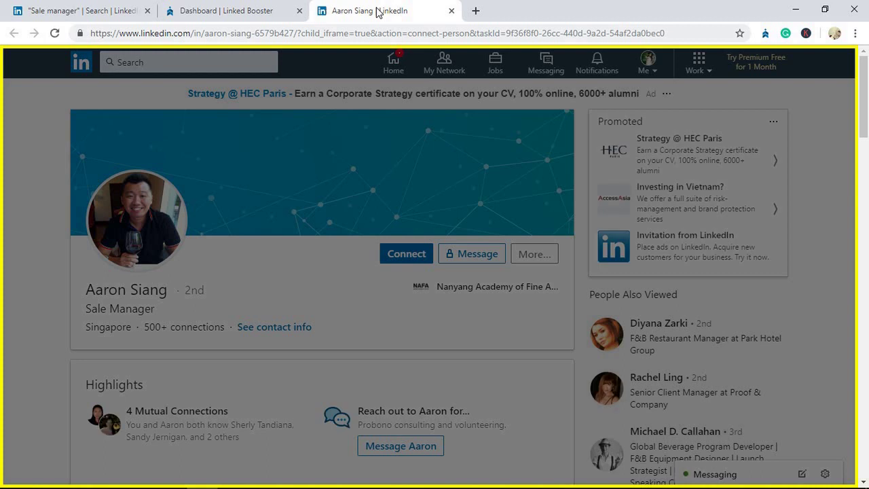
pyautogui.click(248, 13)
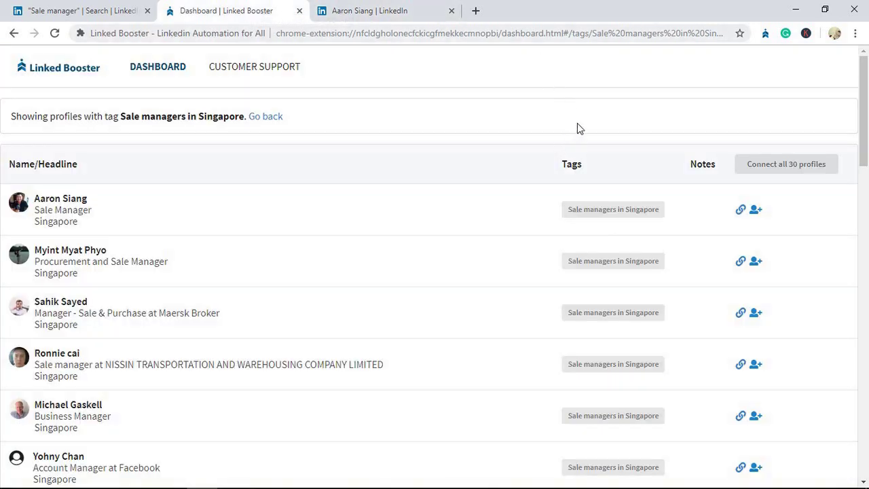
pyautogui.click(766, 34)
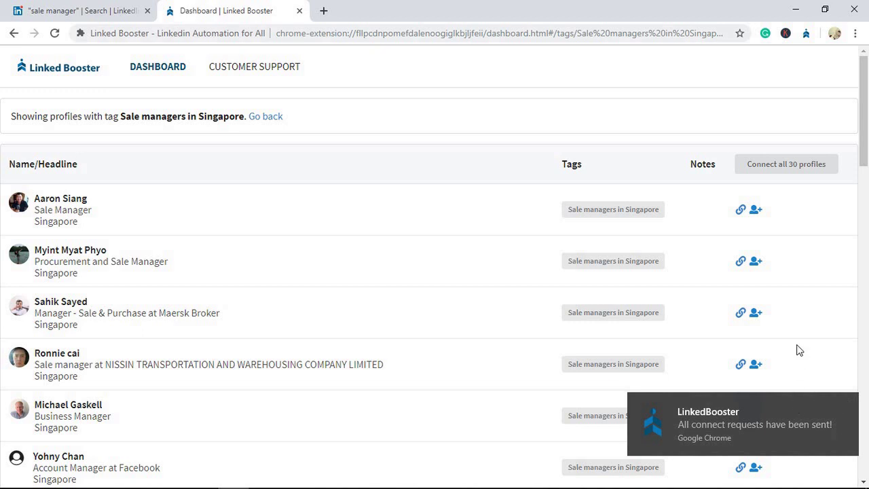
pyautogui.hotkey('ctrl', 'w')
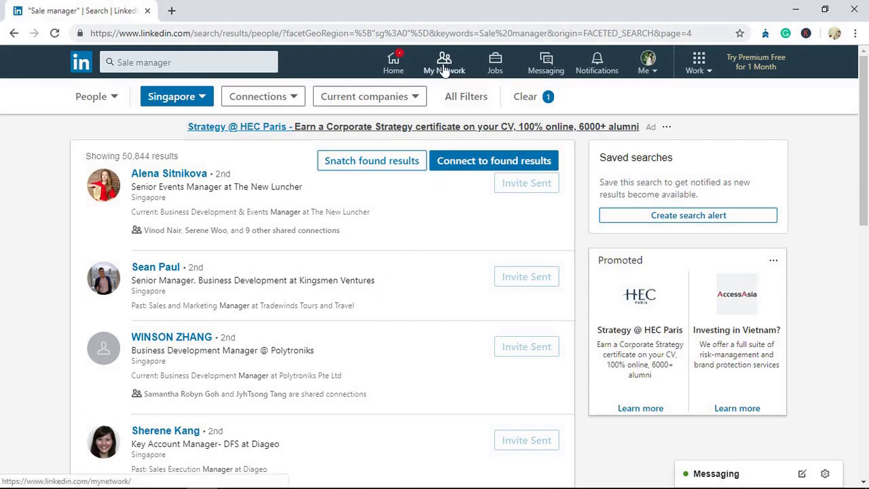
# - Open the Sent list in LinkedIn's invitation manager, showing the 1,248 sent invitations
pyautogui.click(443, 68)
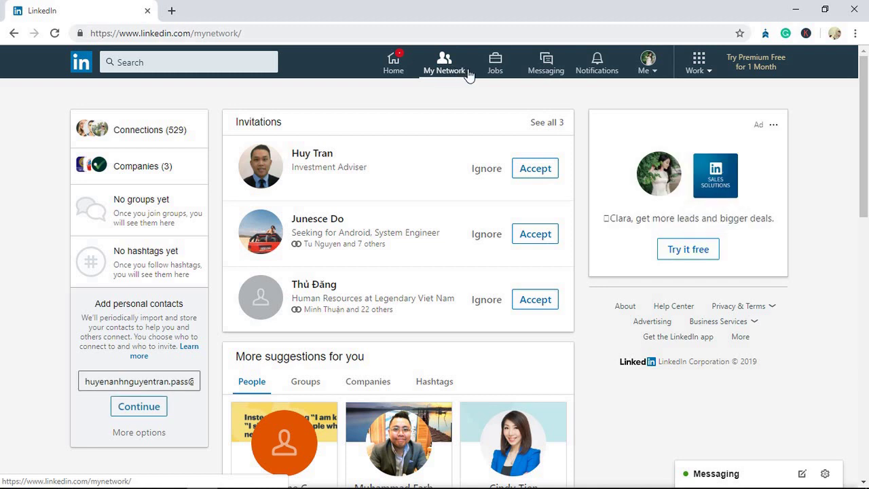
pyautogui.click(533, 123)
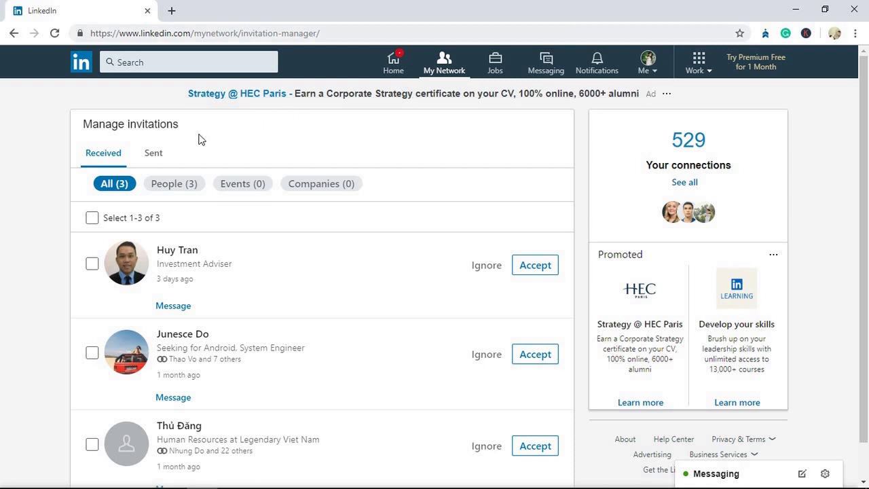
pyautogui.click(160, 156)
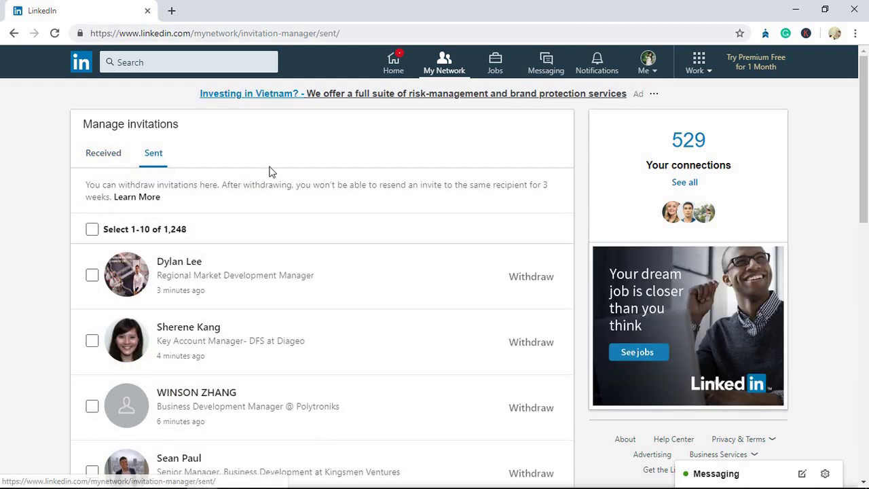